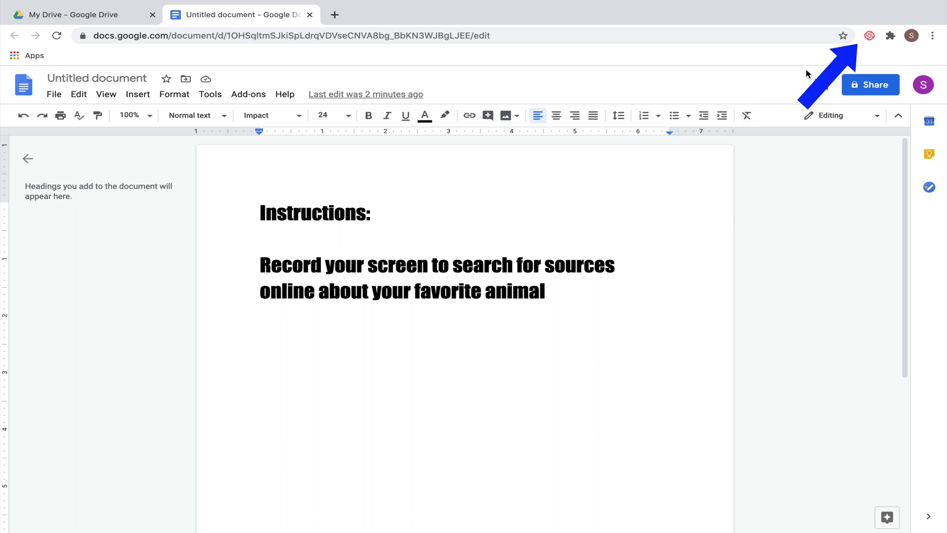
Step: Start a Loom Screen Only recording of the entire screen, without the webcam
click(869, 36)
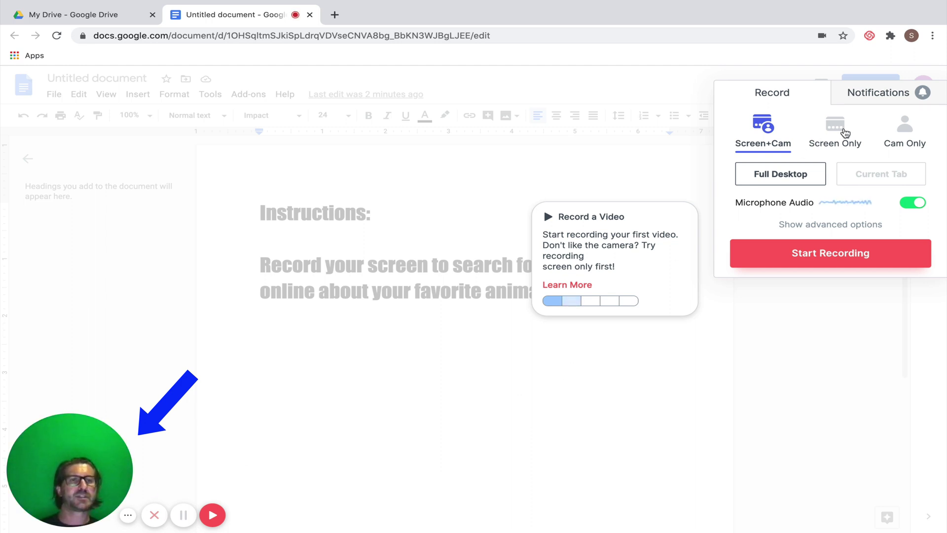
click(845, 134)
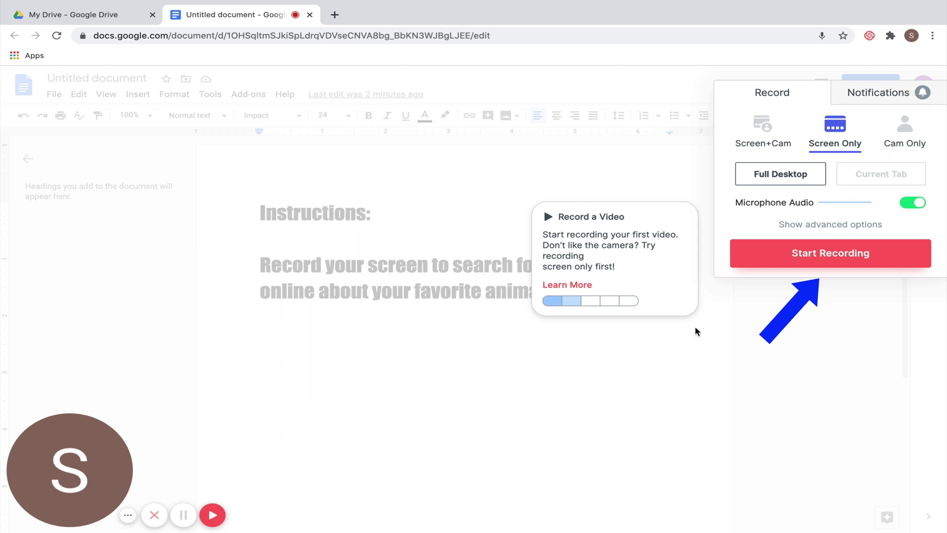
click(830, 254)
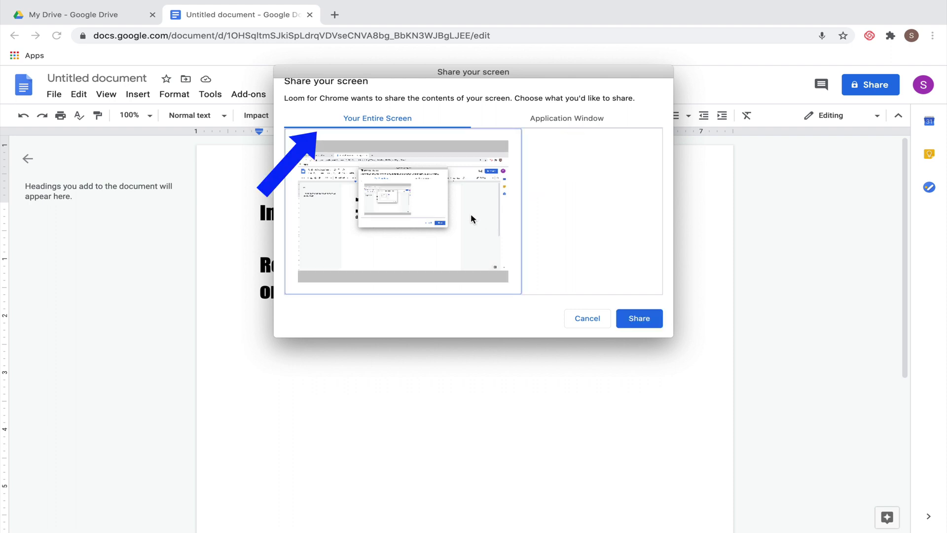
click(635, 318)
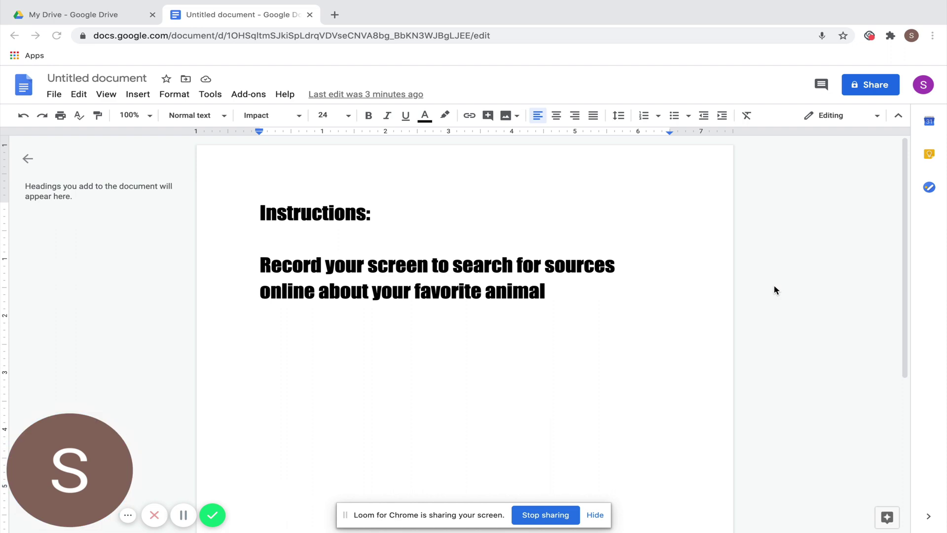
Step: Search Google for 'what do wolves like to eat' in a new tab and scroll the results
key(ctrl+t)
text(what )
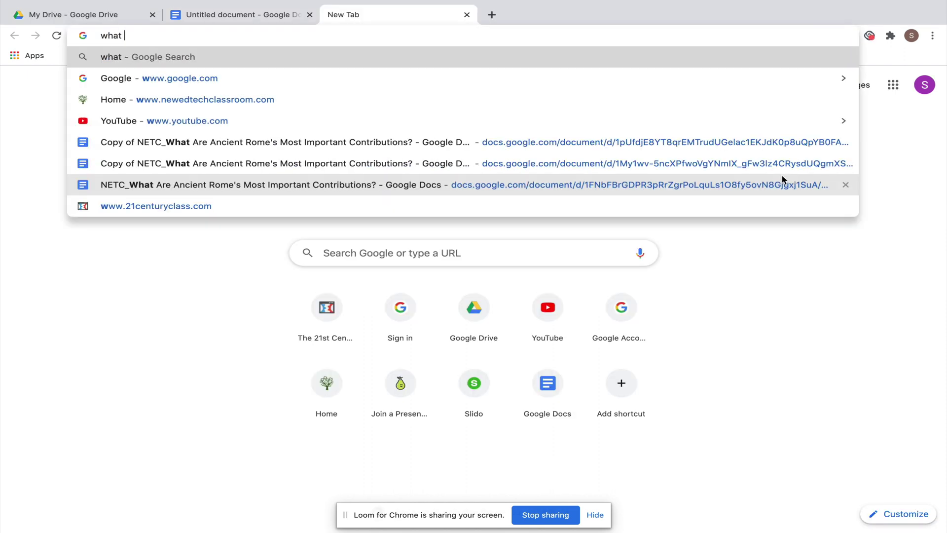
text(do wolves like to eat)
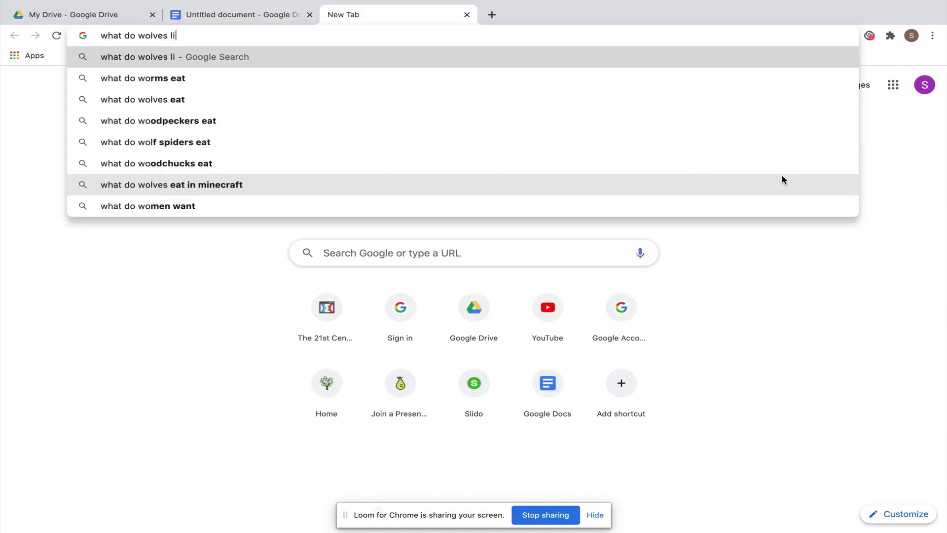
key(Return)
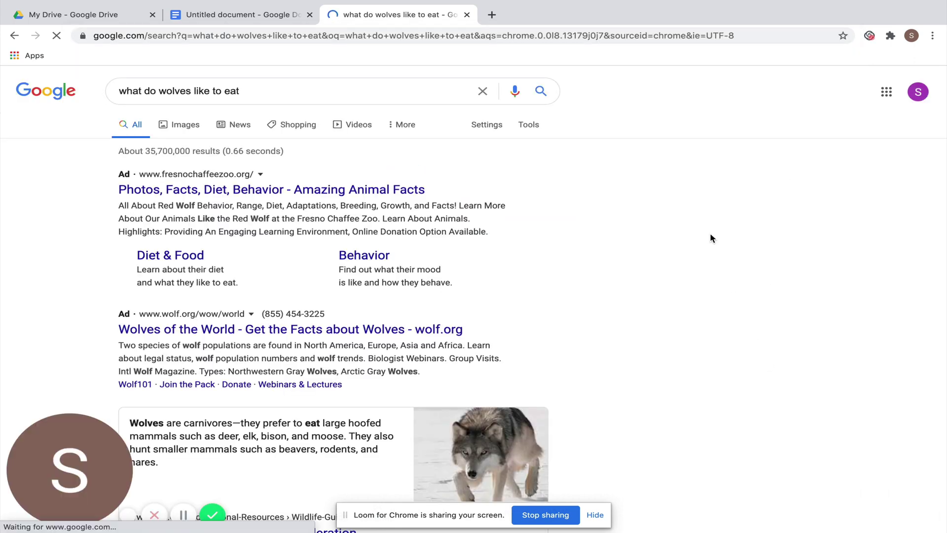
scroll(729, 281, down, 10)
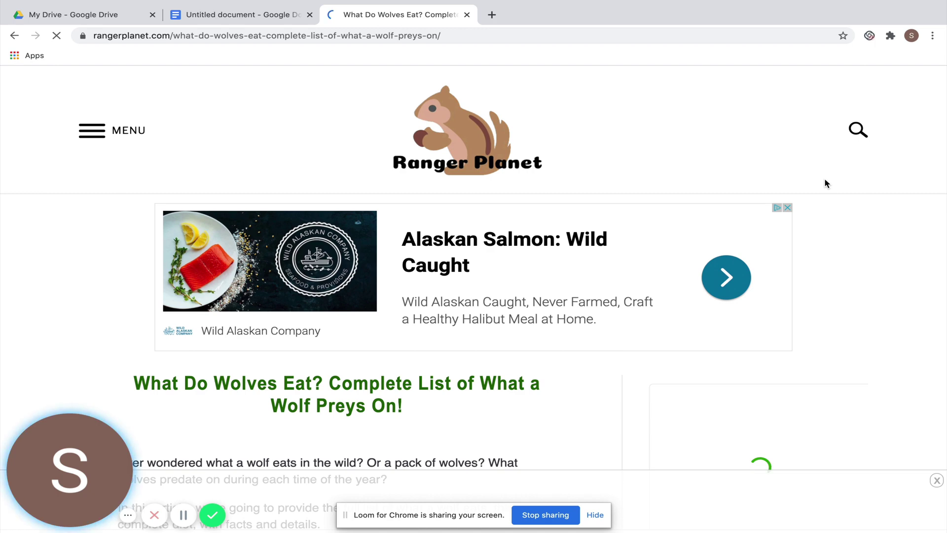
Step: Scroll the wolf diet article, pause and resume the recording, then close the bottom banner ad
scroll(825, 183, down, 5)
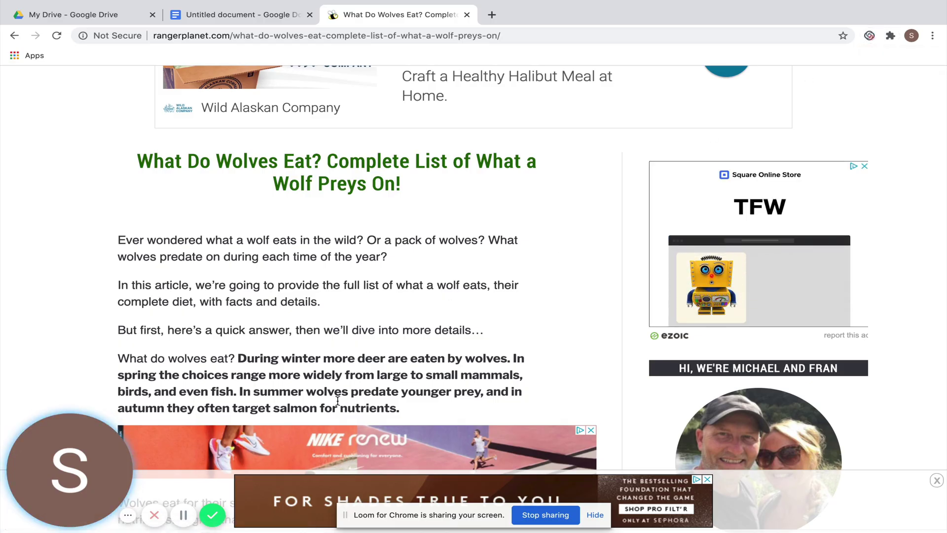
click(187, 515)
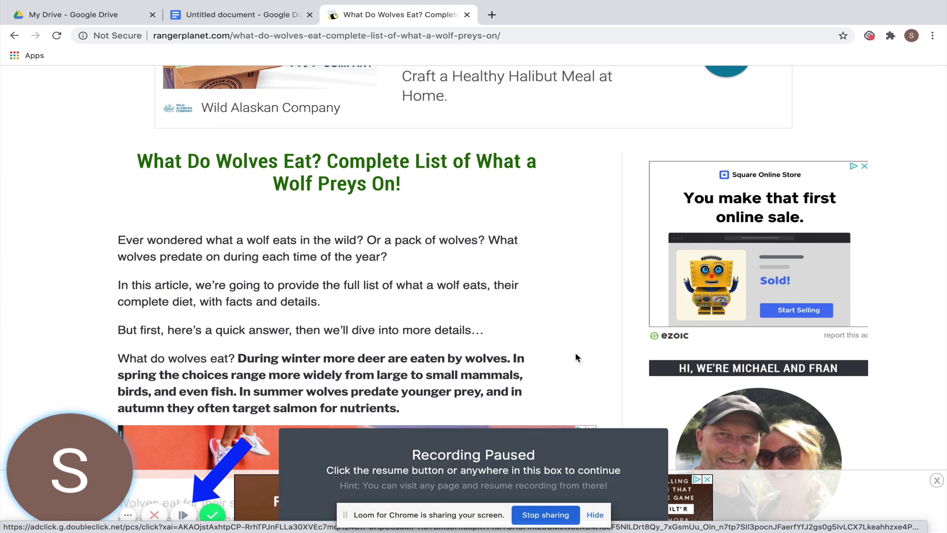
click(598, 458)
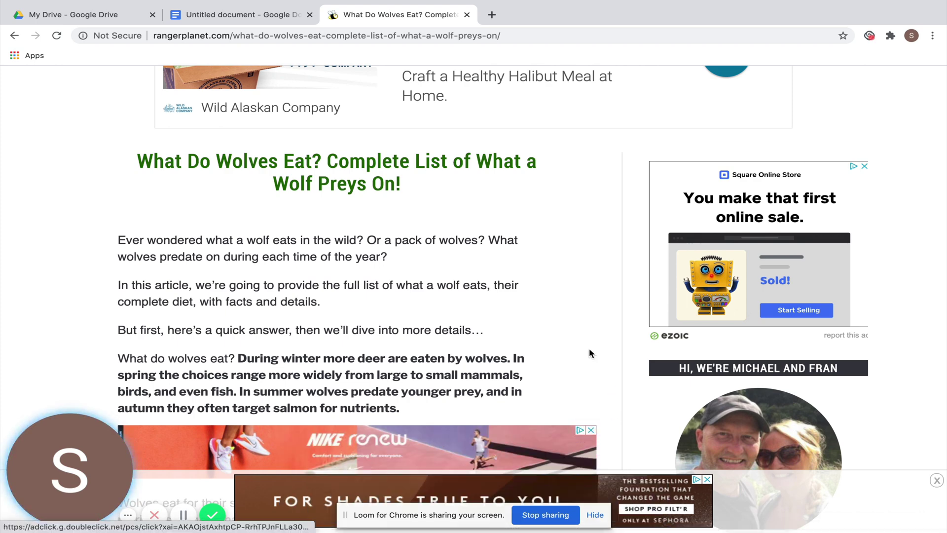
click(709, 481)
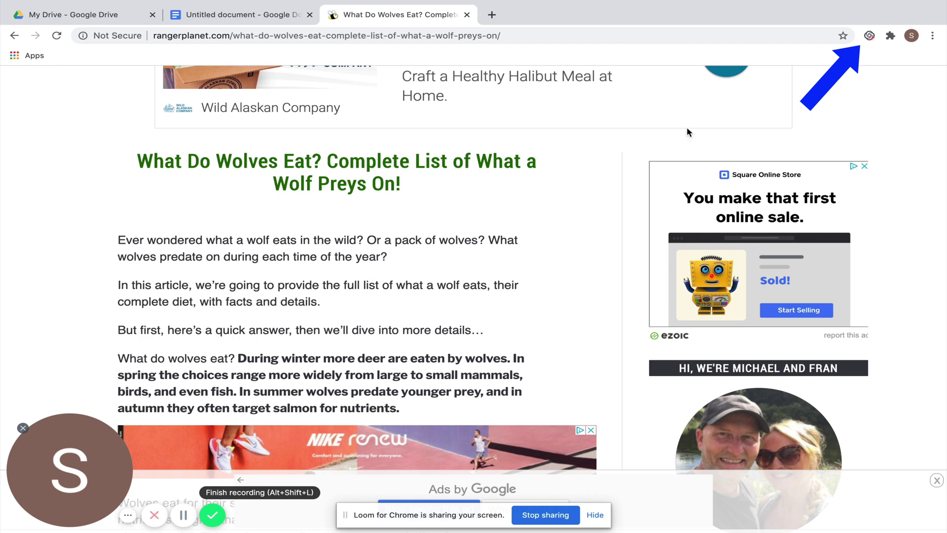
Step: Stop recording, title the video 'My Recording', and briefly play then pause it
click(870, 37)
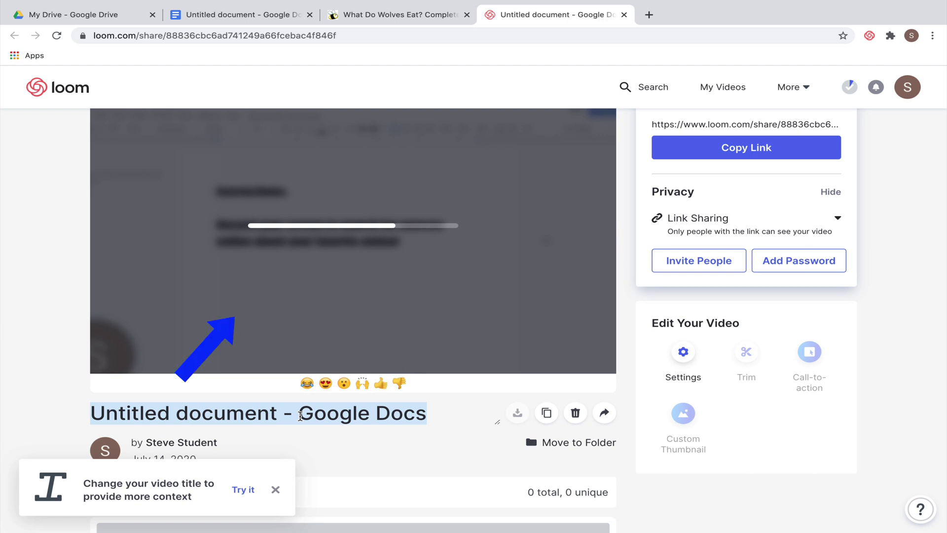
text(My Recording)
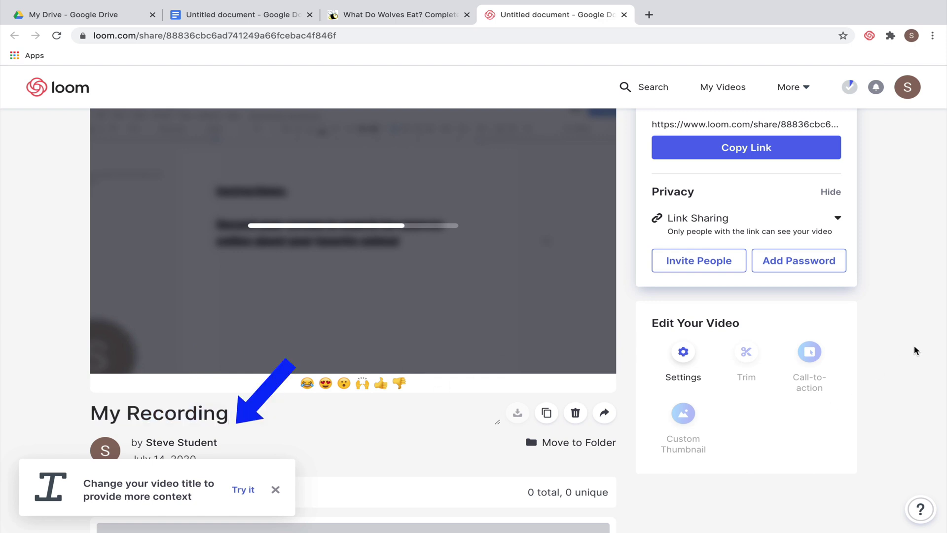
key(Return)
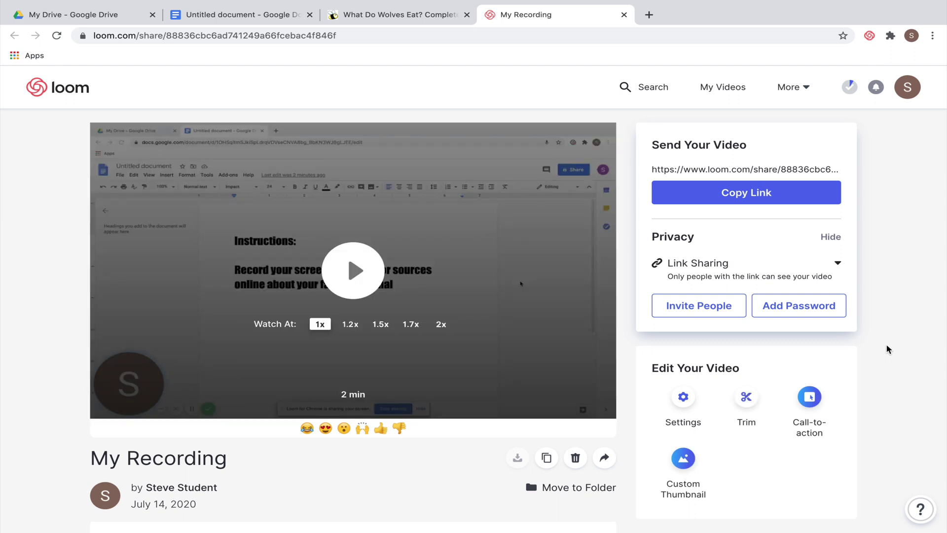
click(366, 281)
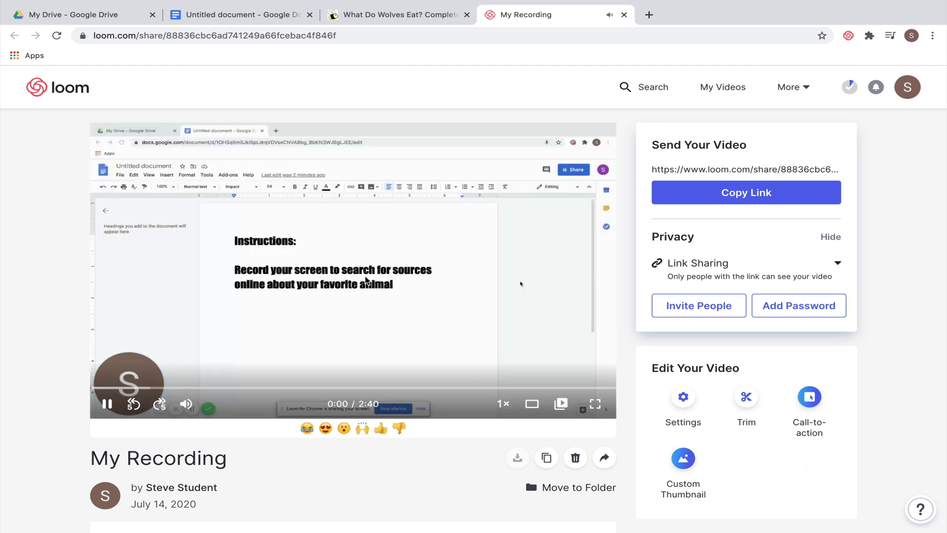
click(106, 405)
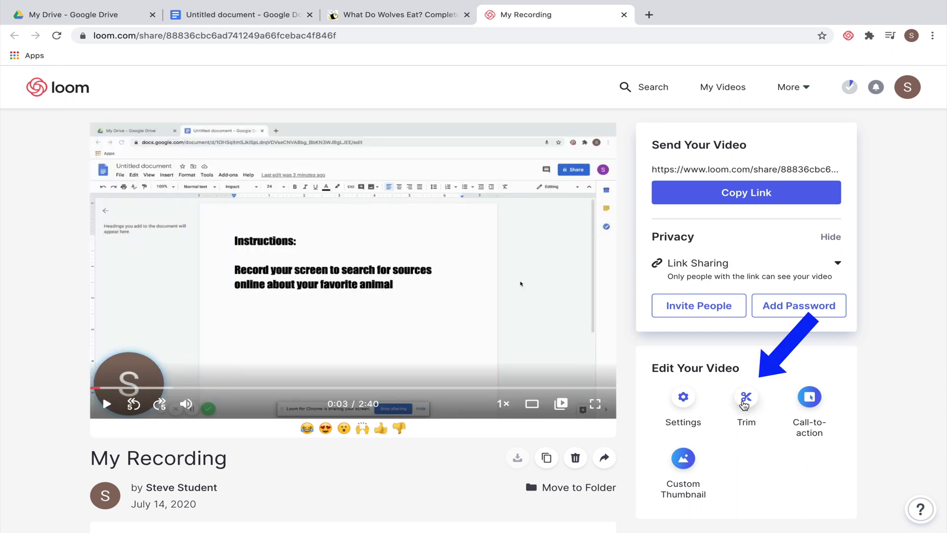
Step: Trim out 0:26.8–0:50.6 from the video and publish the changes
click(745, 406)
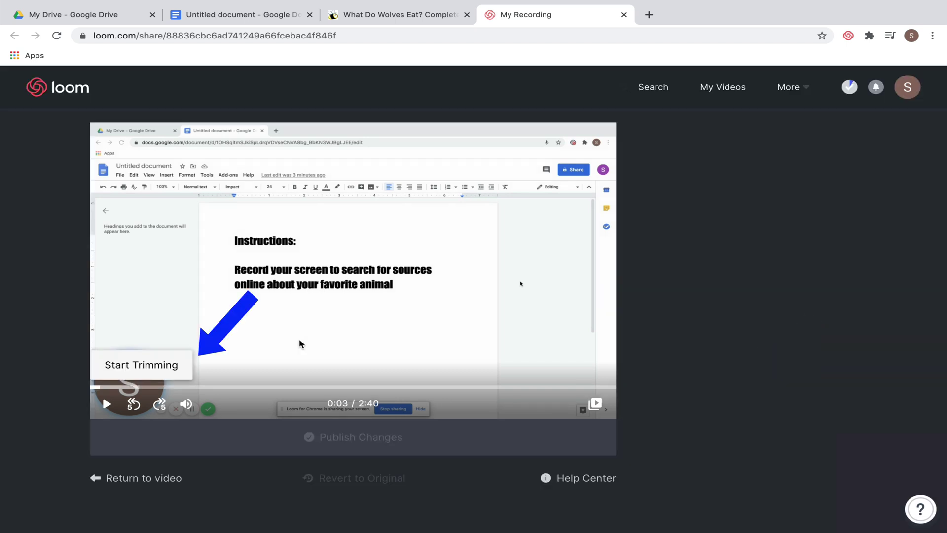
click(175, 366)
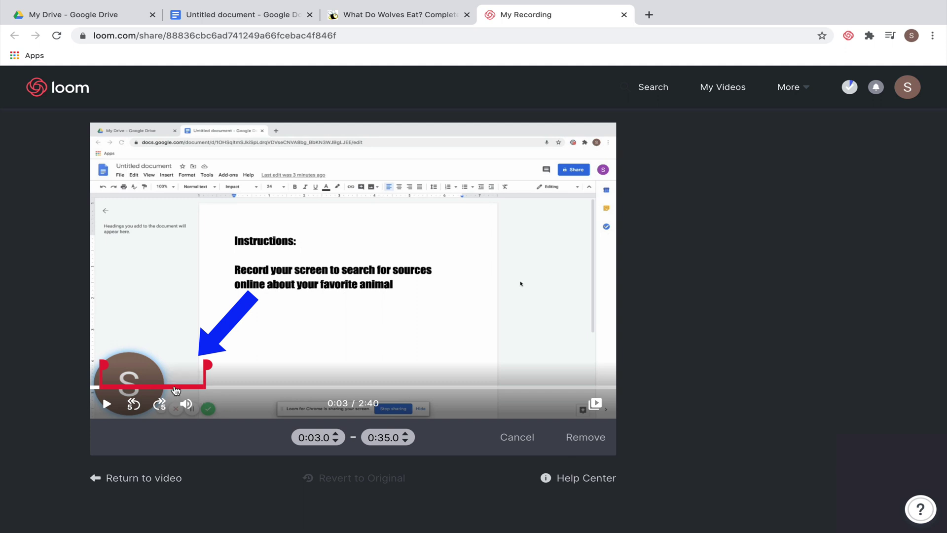
drag(207, 365, 259, 366)
drag(104, 365, 184, 365)
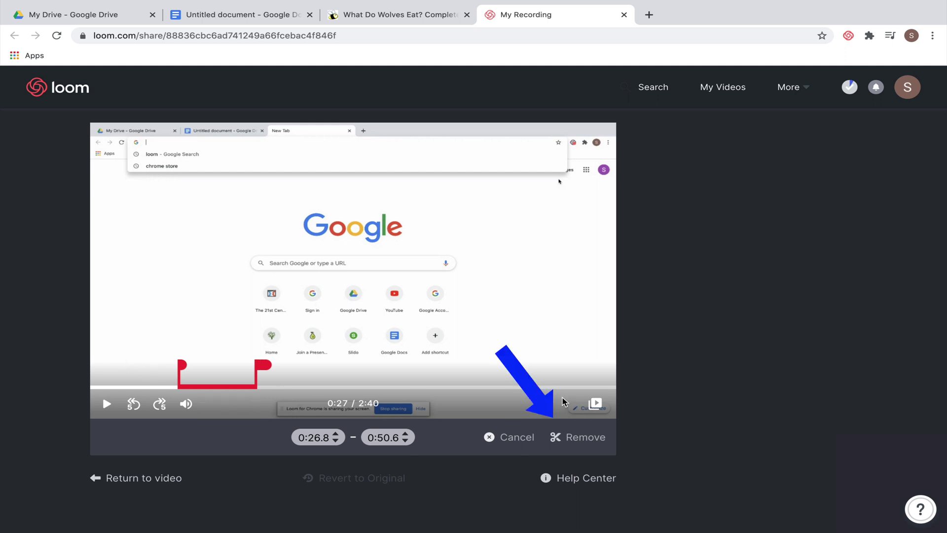
click(559, 438)
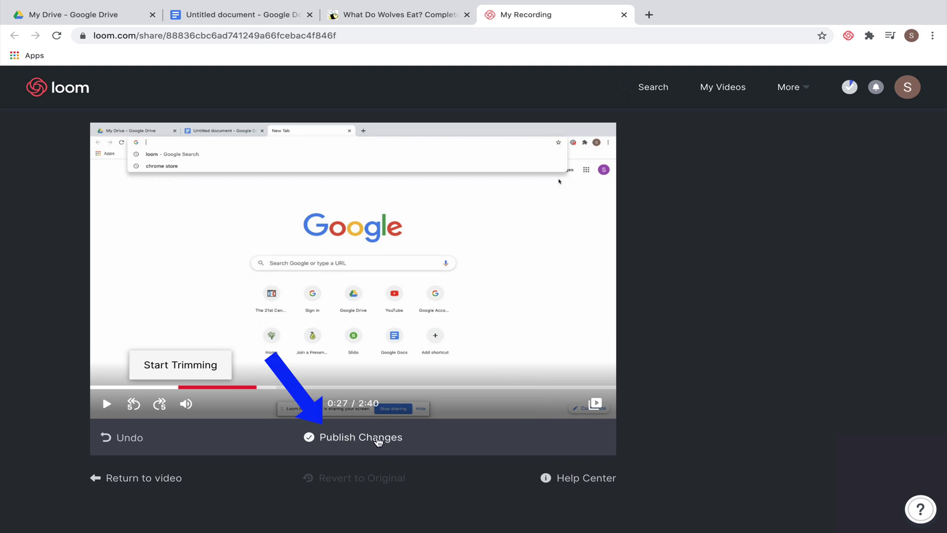
click(378, 440)
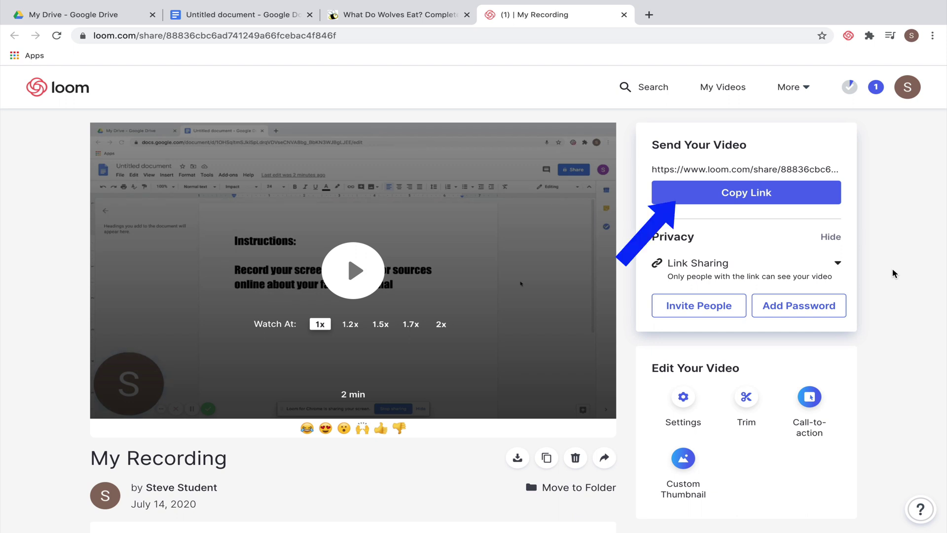
Step: Copy the Loom video's share link and switch to the Untitled Google Docs document
click(802, 196)
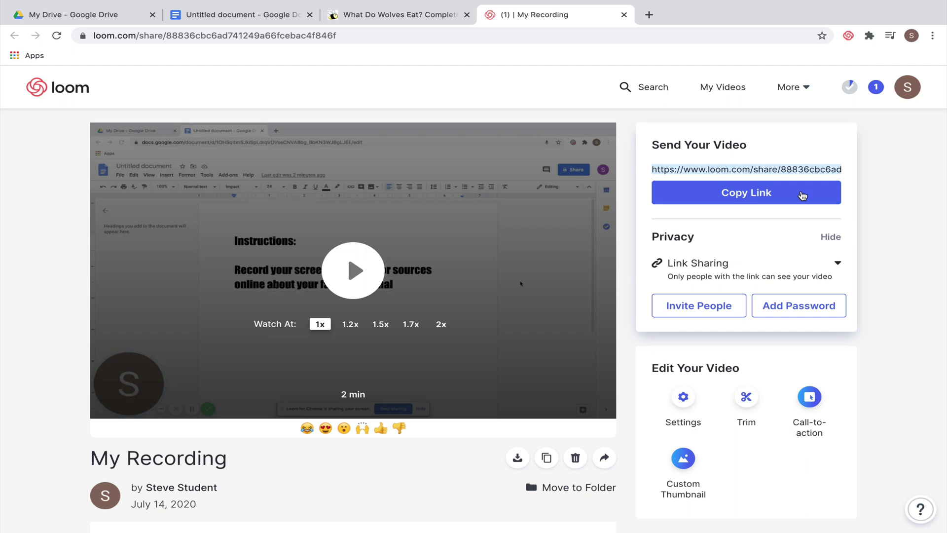
click(262, 17)
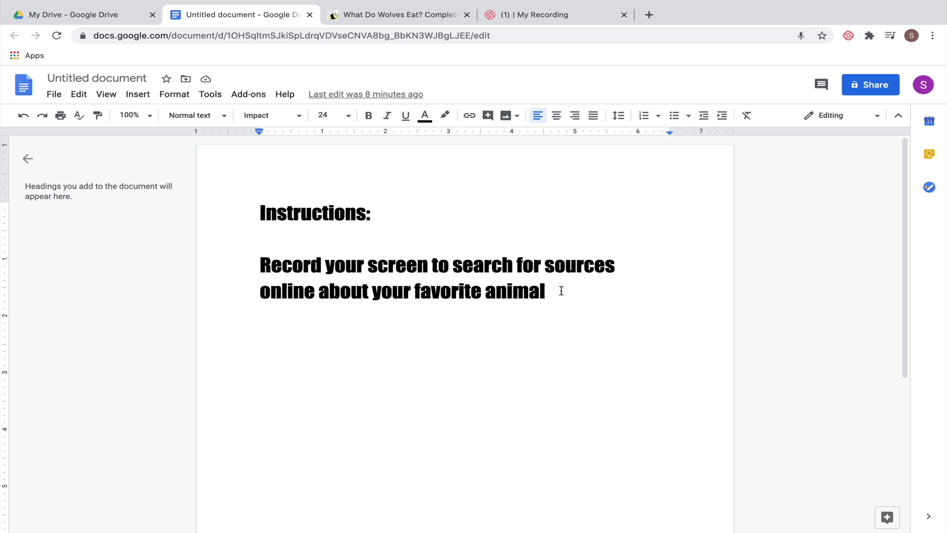
Step: Paste the Loom share link on a new line below the instructions
key(Return)
key(Return)
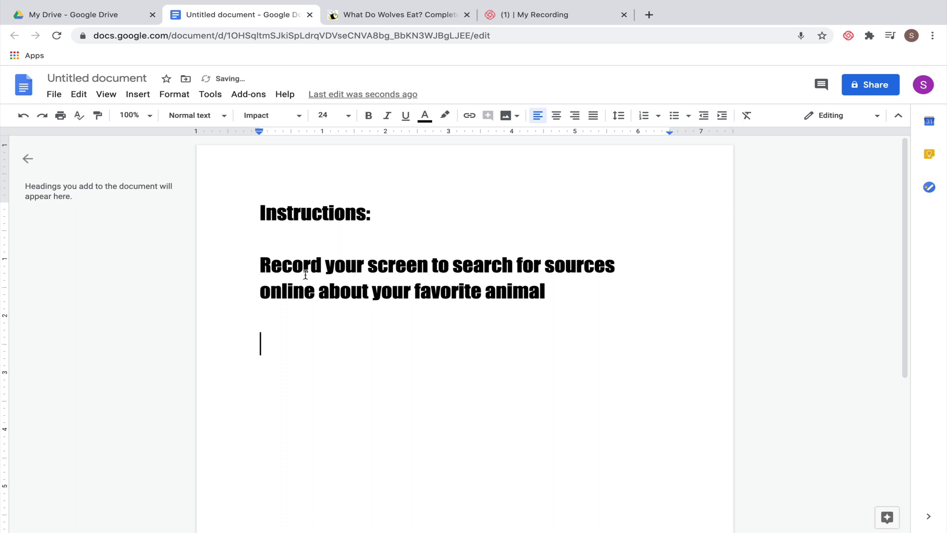
click(79, 93)
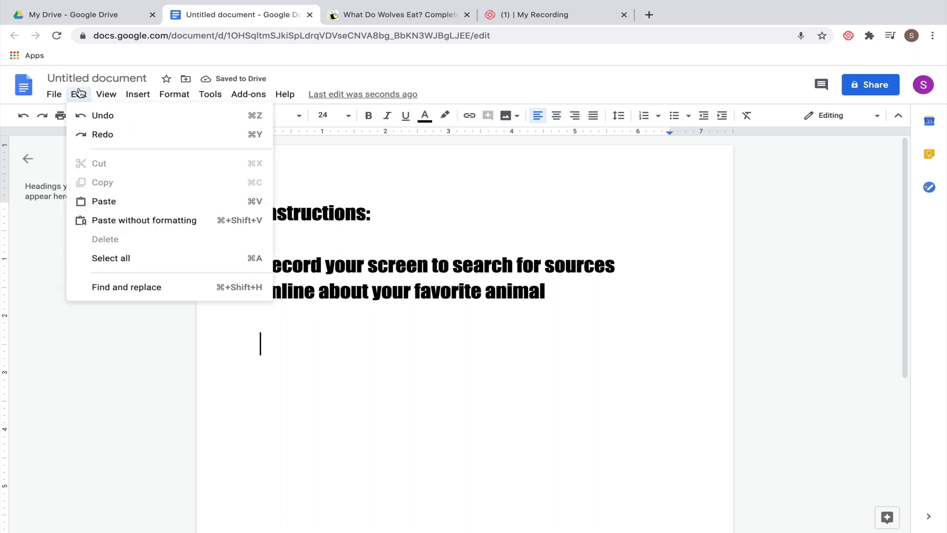
click(114, 204)
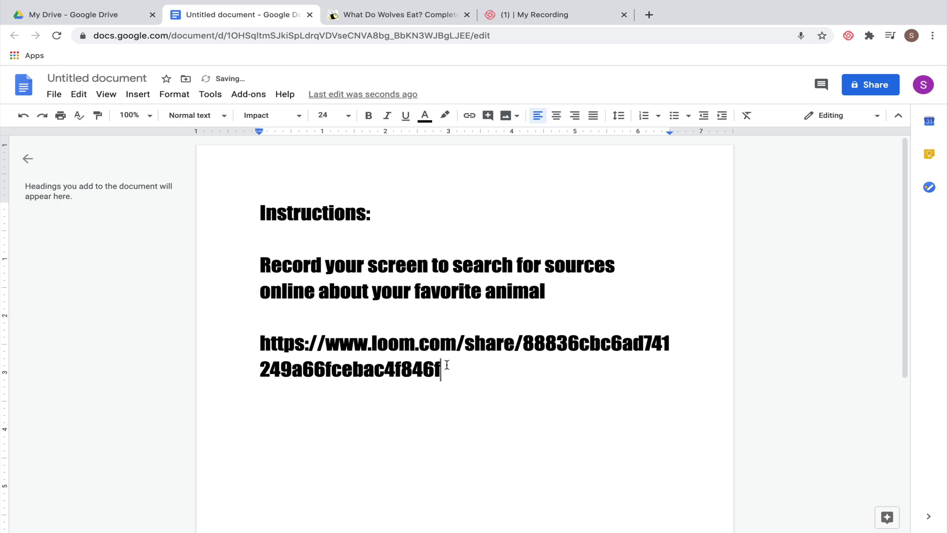
Step: Turn the pasted Loom URL into a hyperlink and open it to check the video page
drag(442, 368, 257, 345)
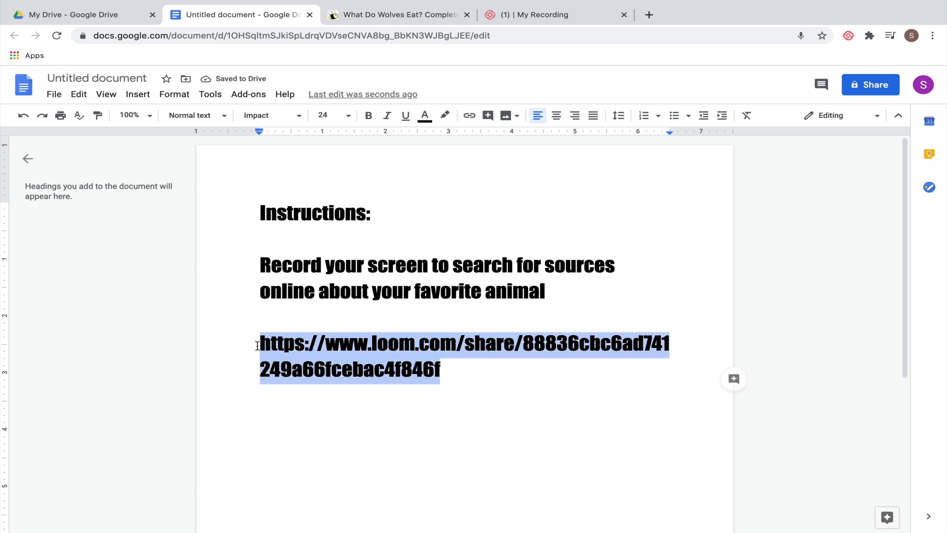
click(469, 116)
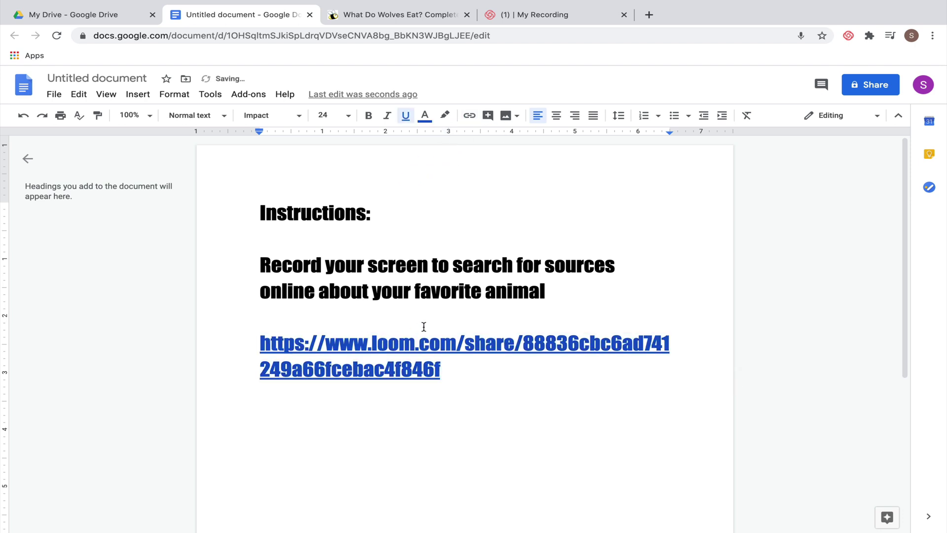
click(517, 344)
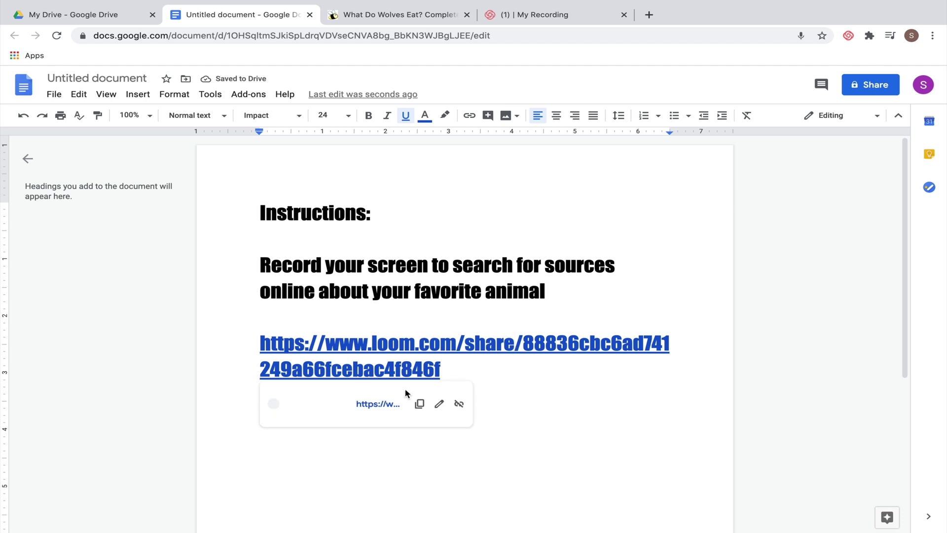
click(378, 404)
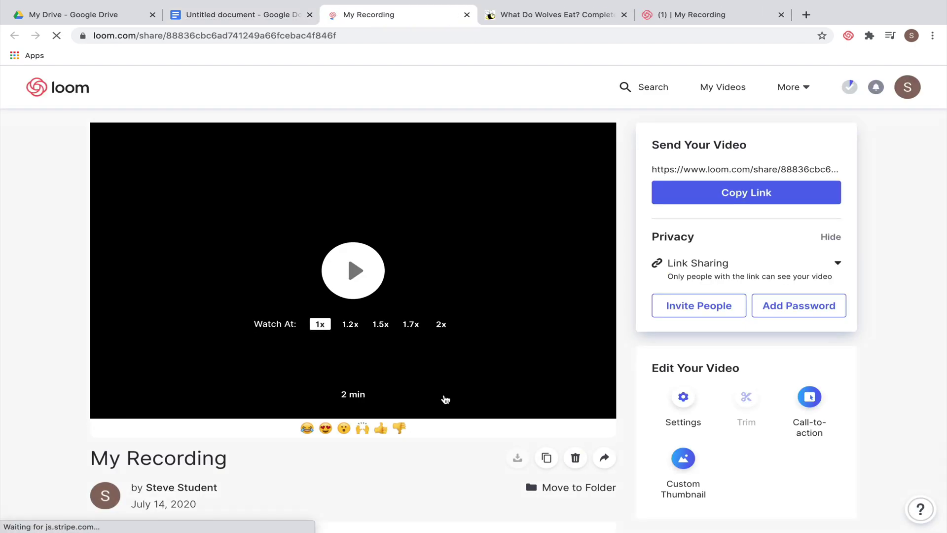